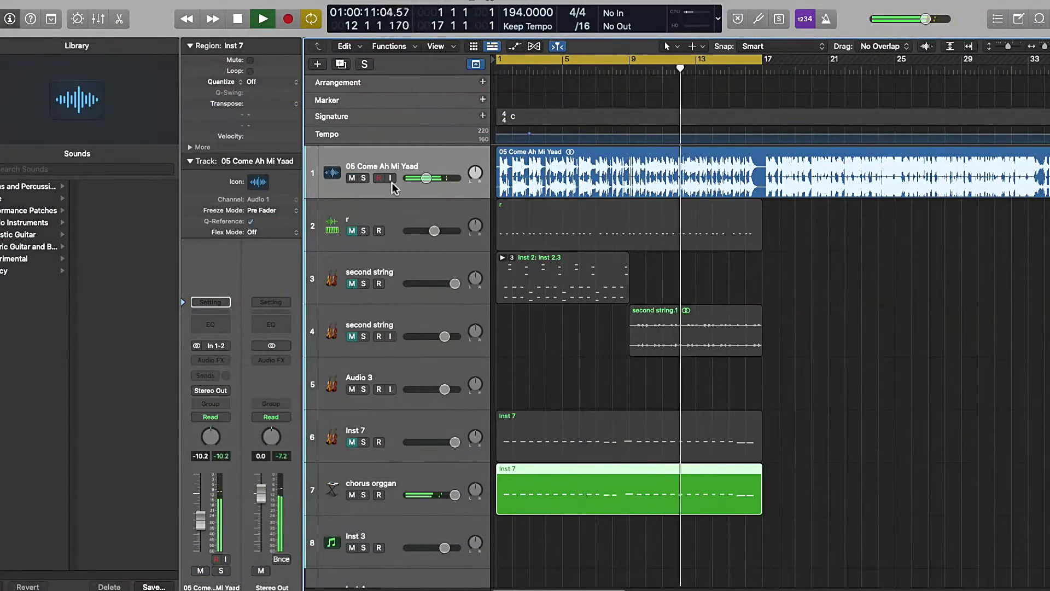
Step: Lower the volume of the reference track 05 Come Ah Mi Yaad to -15.2 dB and play the arrangement
drag(426, 178, 420, 178)
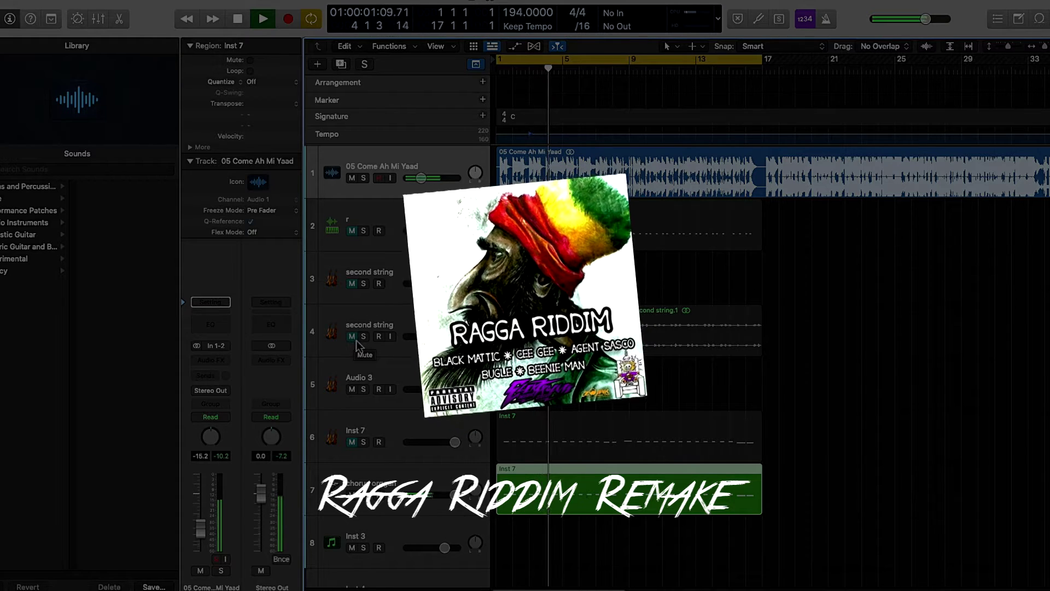
key(space)
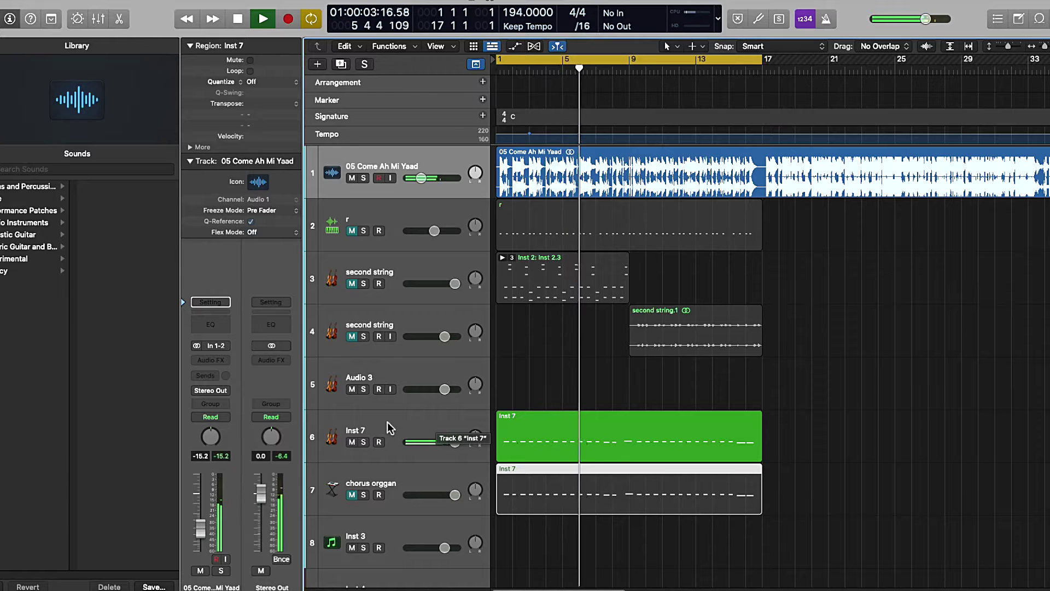
Step: Open the Inst 7 region on track 6 in the Piano Roll with its full 16-bar note pattern in view, and stop playback
click(420, 429)
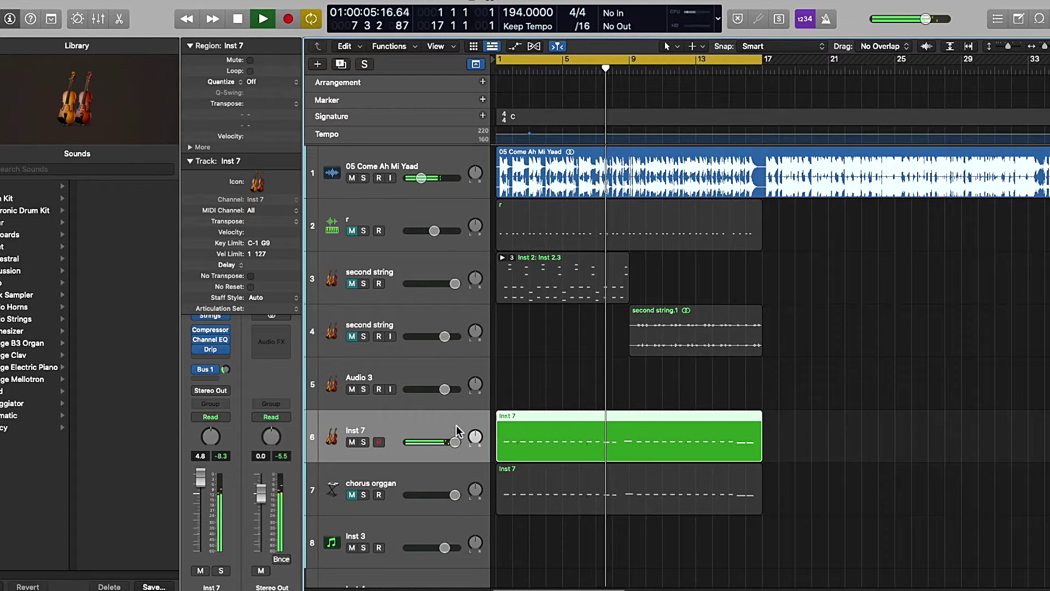
double_click(508, 432)
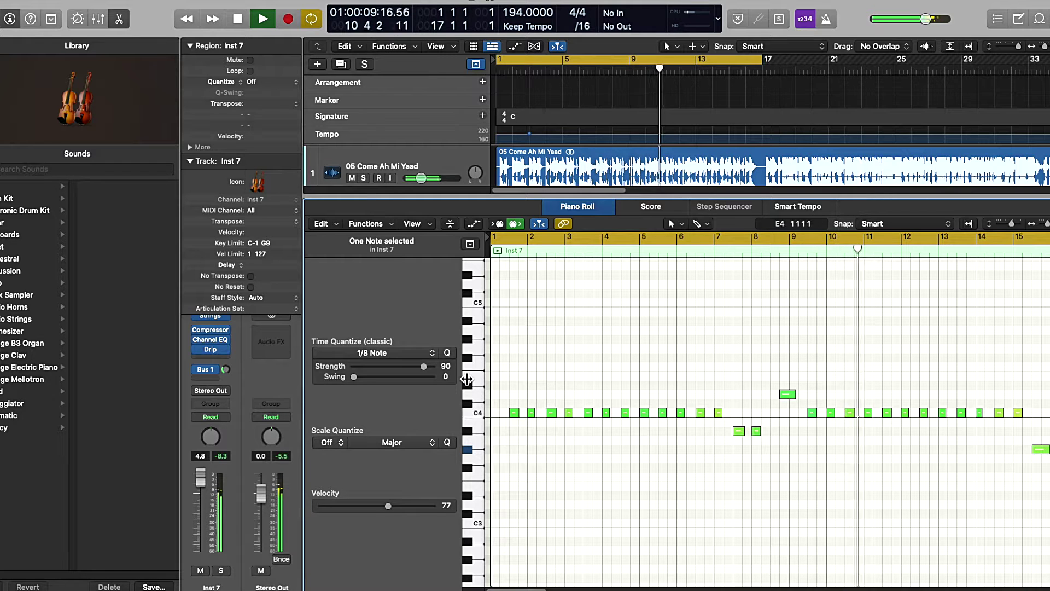
key(super+Left)
key(super+Left)
key(super+Left)
key(super+Right)
key(super+Right)
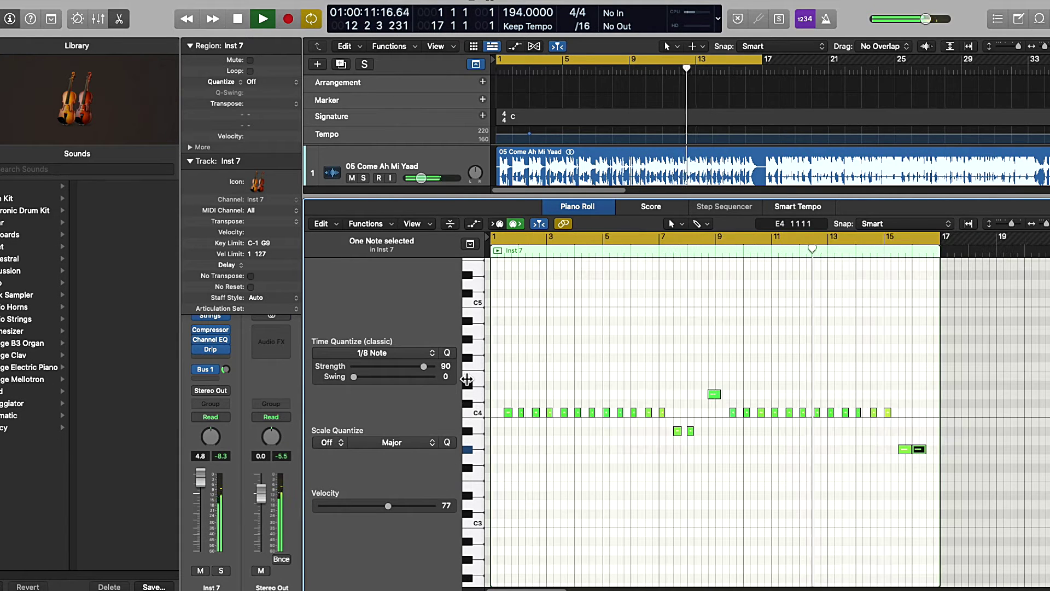
key(space)
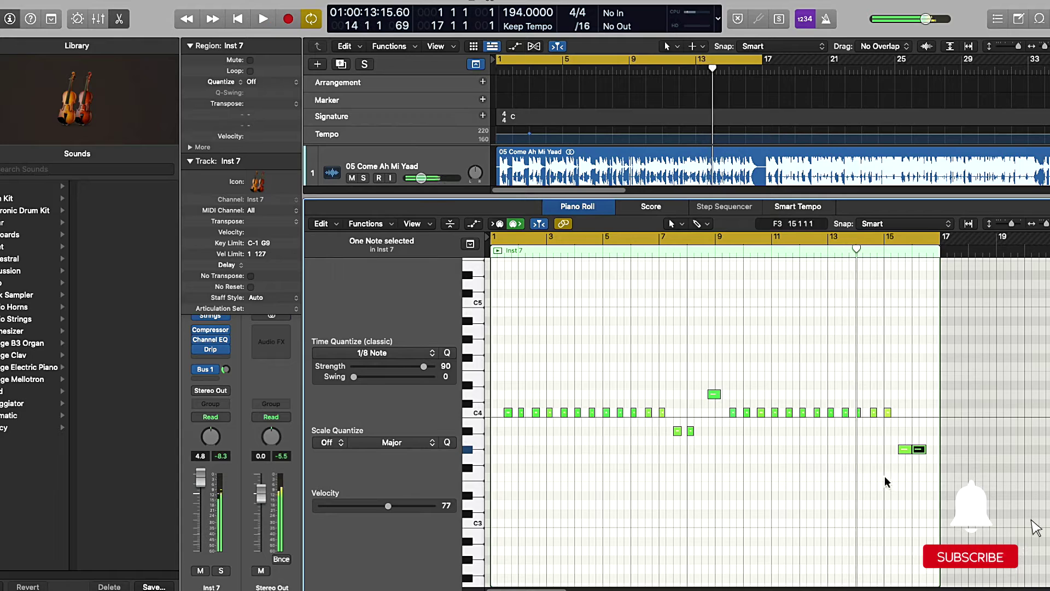
Step: Select all notes of the Inst 7 region and set their time quantize to 1/16 Note with a swing of 64
click(489, 395)
click(633, 448)
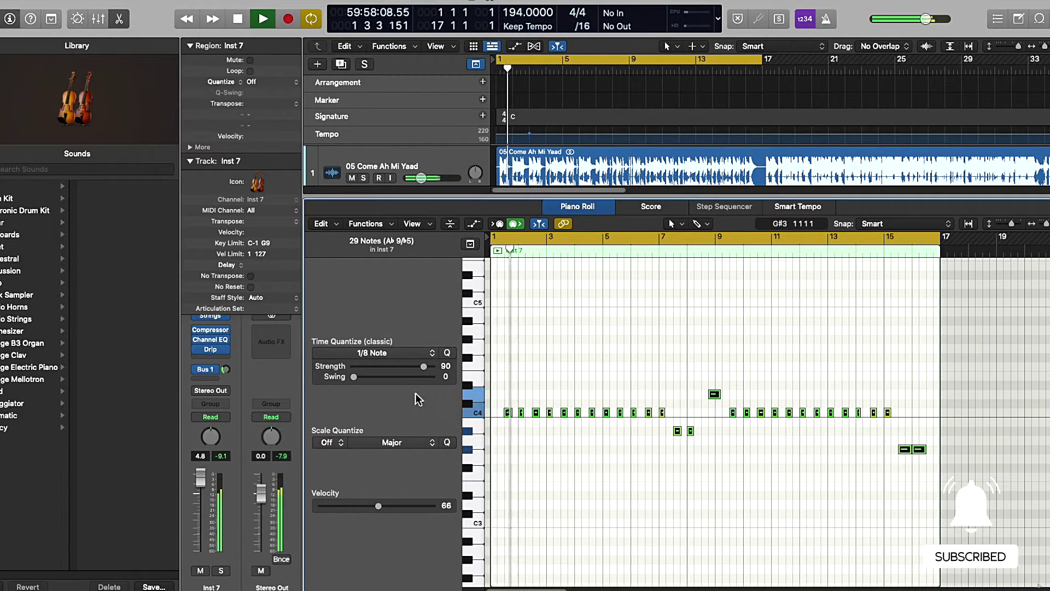
click(423, 356)
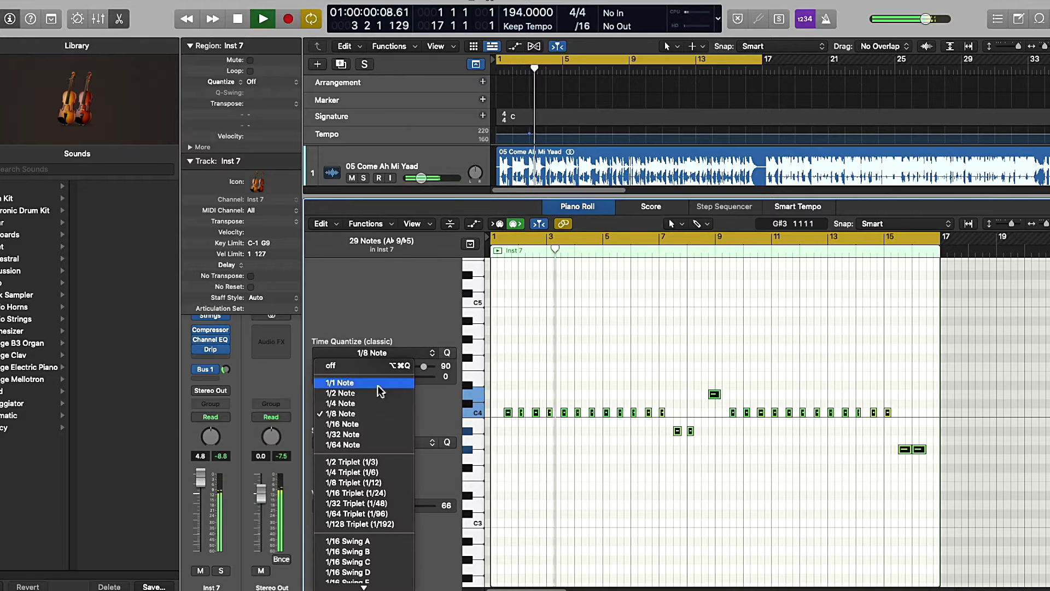
click(357, 424)
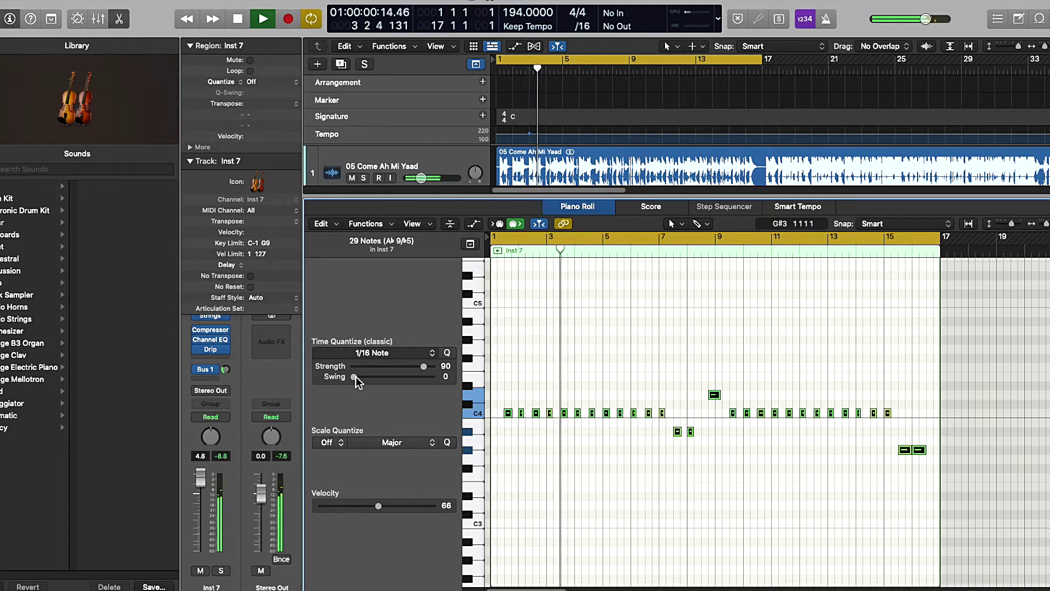
drag(355, 376, 406, 382)
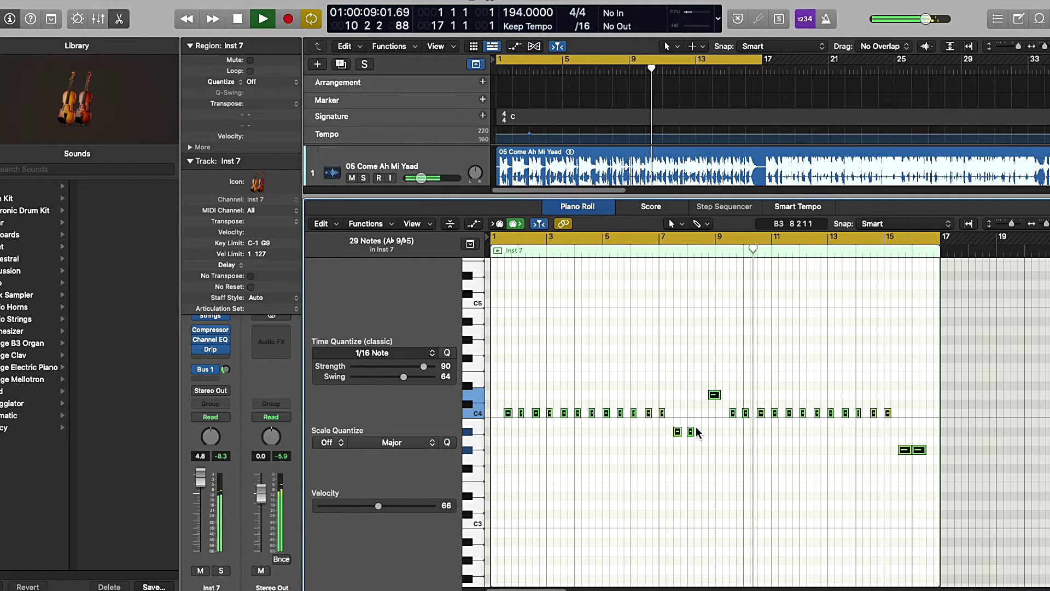
key(space)
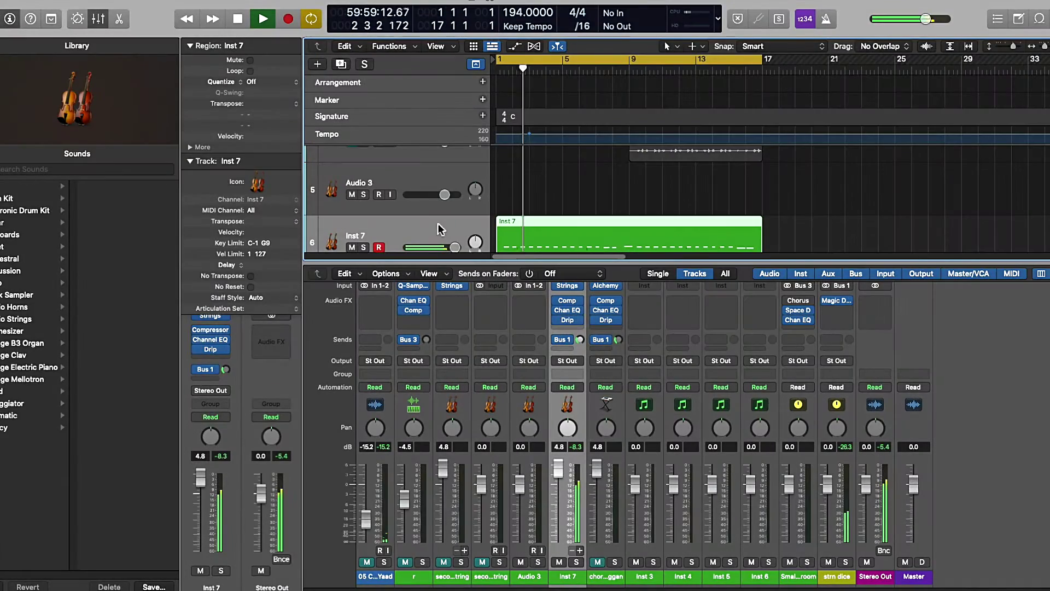
Step: Open the Compressor on the Inst 7 track, set its release to 32.0 ms and adjust its attack
click(453, 229)
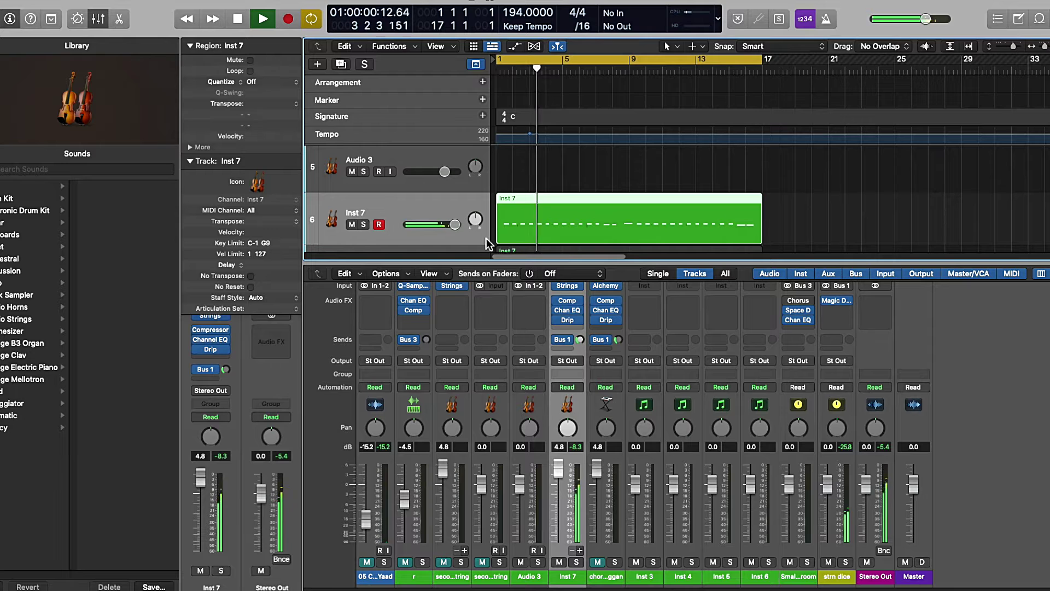
click(569, 301)
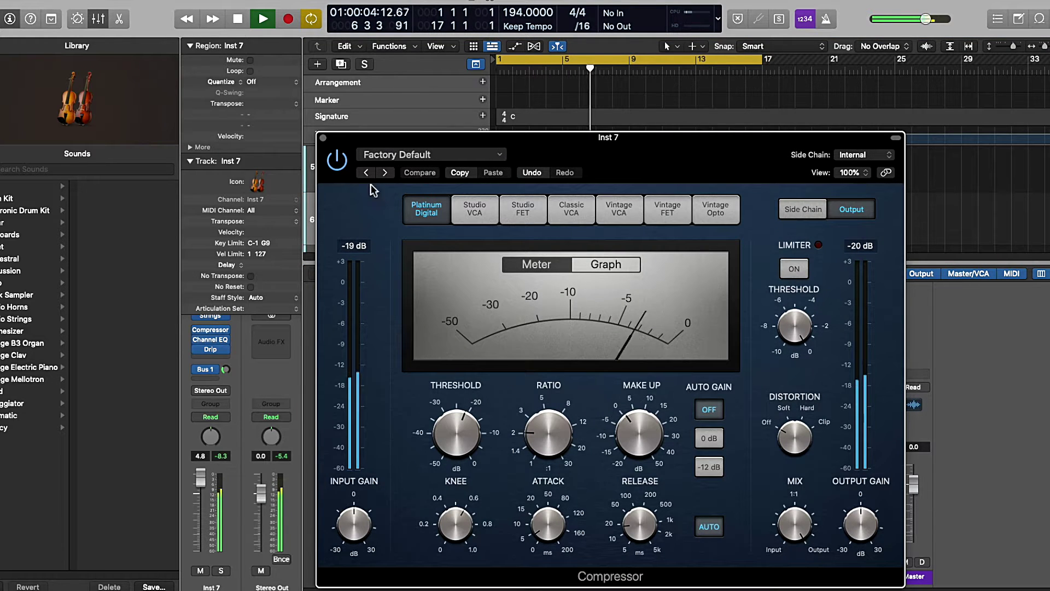
click(342, 164)
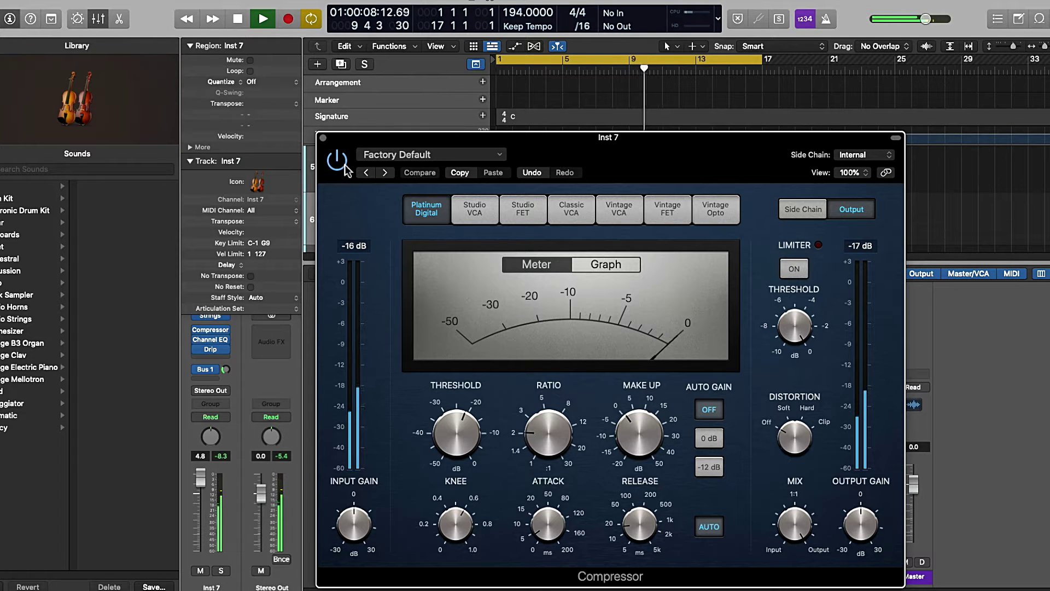
click(639, 517)
drag(640, 516, 641, 515)
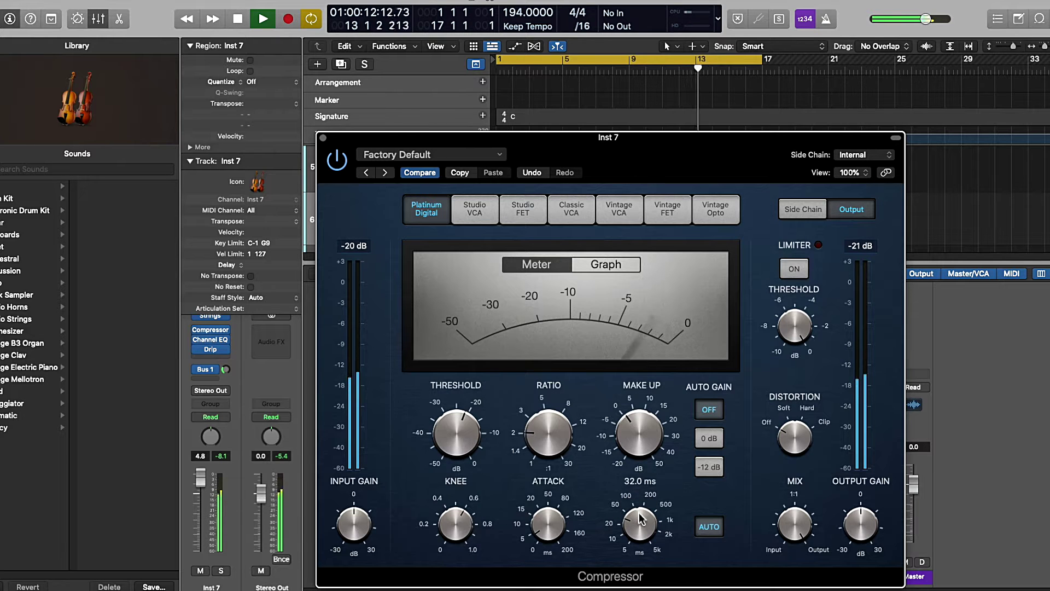
mouse_move(558, 532)
mouse_move(556, 532)
mouse_down()
mouse_move(562, 517)
mouse_move(561, 543)
mouse_up()
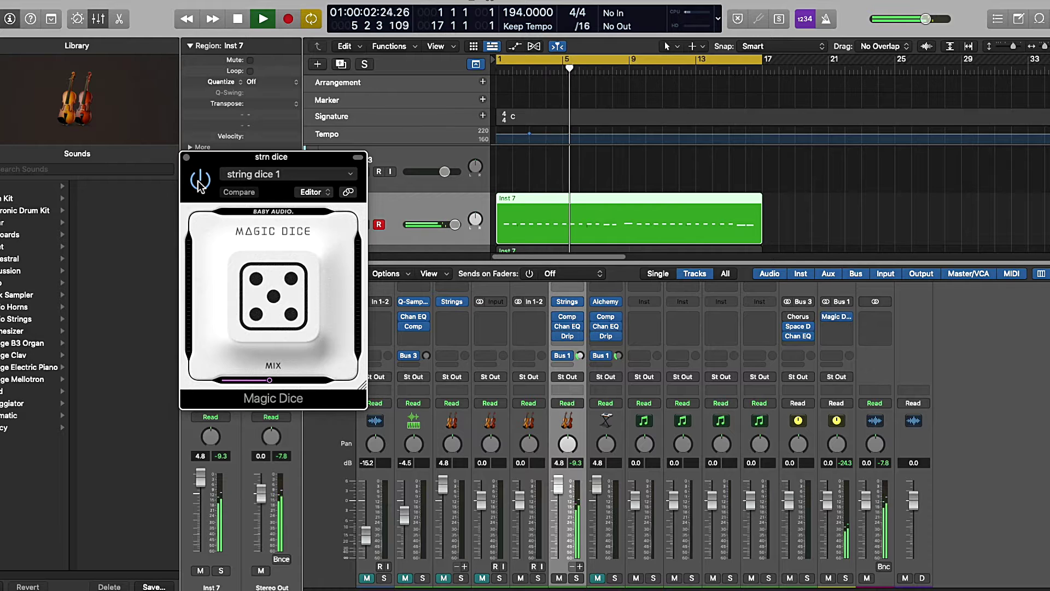
Step: Raise the Magic Dice mix slightly on the strn dice bus and close the plug-in window
drag(275, 390, 292, 390)
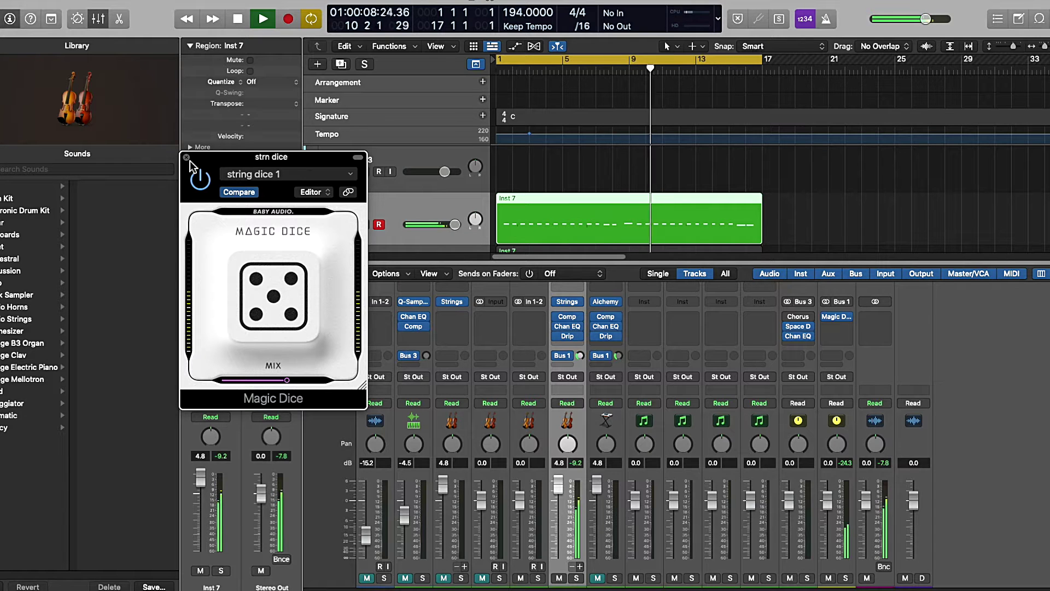
drag(286, 380, 279, 379)
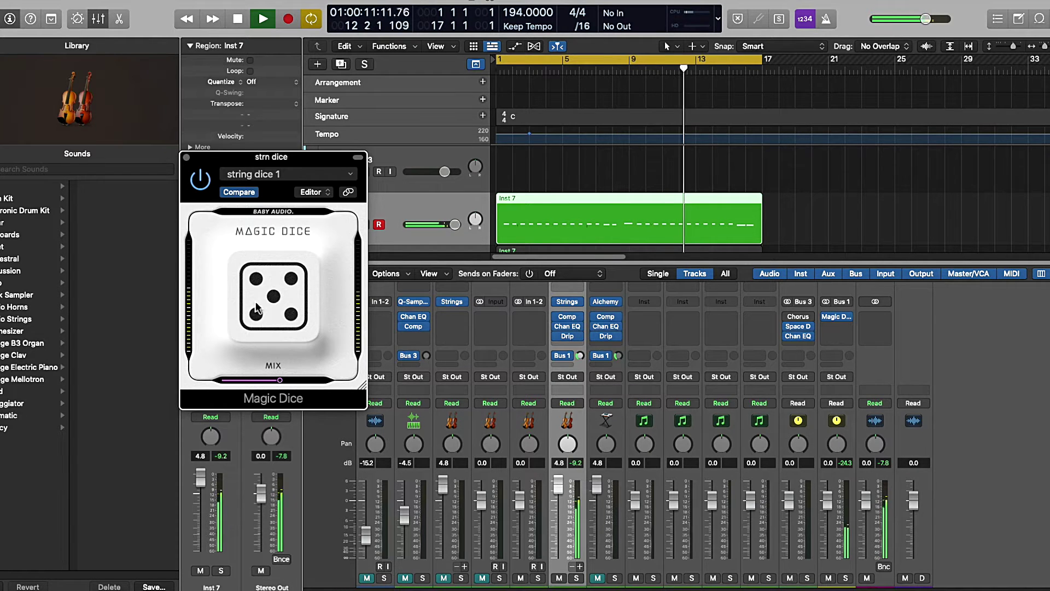
click(186, 158)
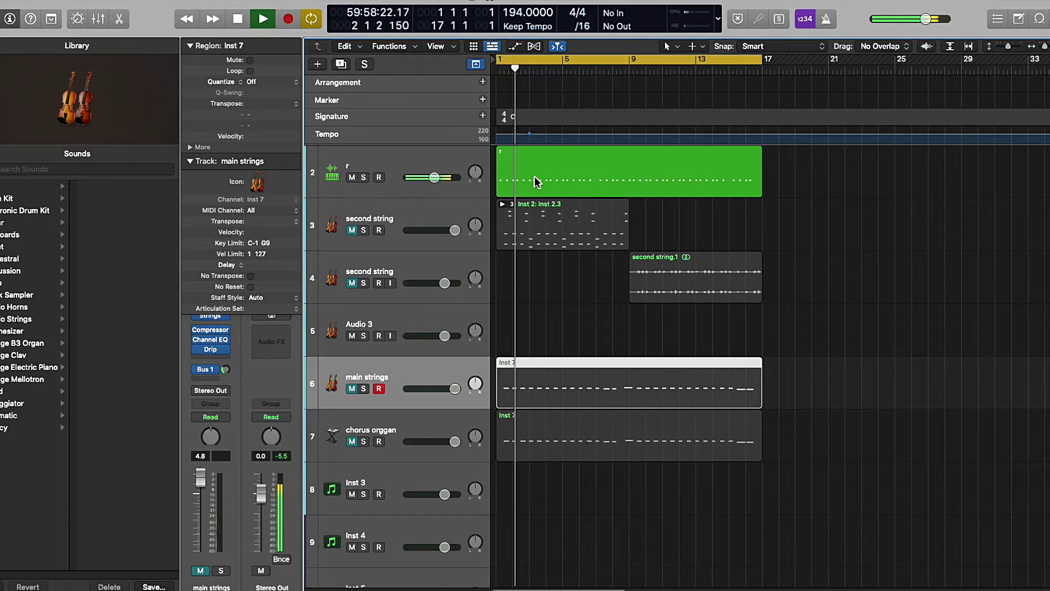
Step: Open the Quick Sampler of the r track from the mixer and examine the pitch settings of its sample
click(535, 180)
key(x)
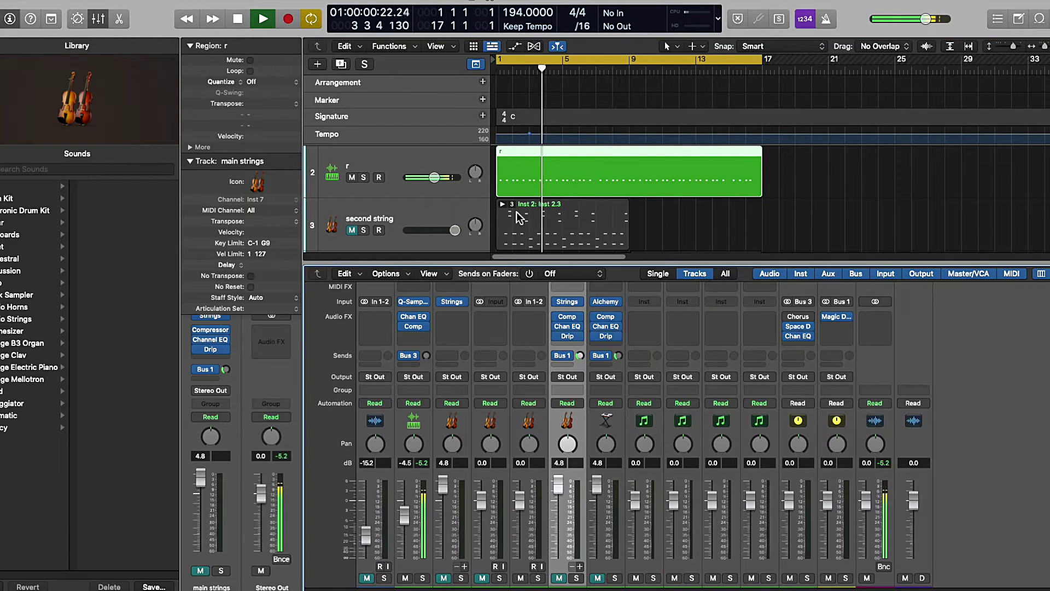
click(403, 164)
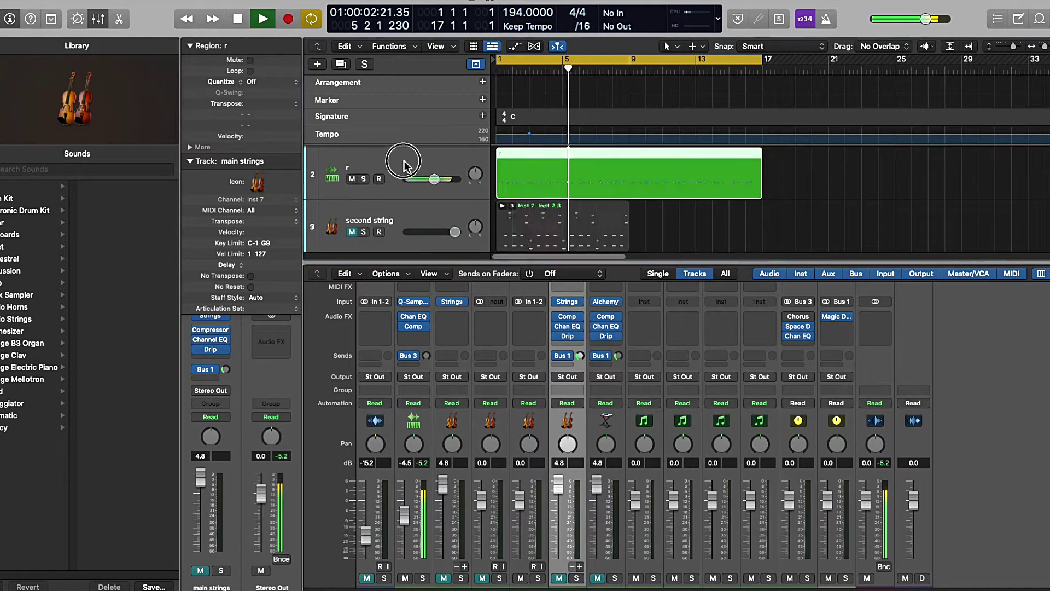
click(417, 302)
drag(717, 243, 439, 57)
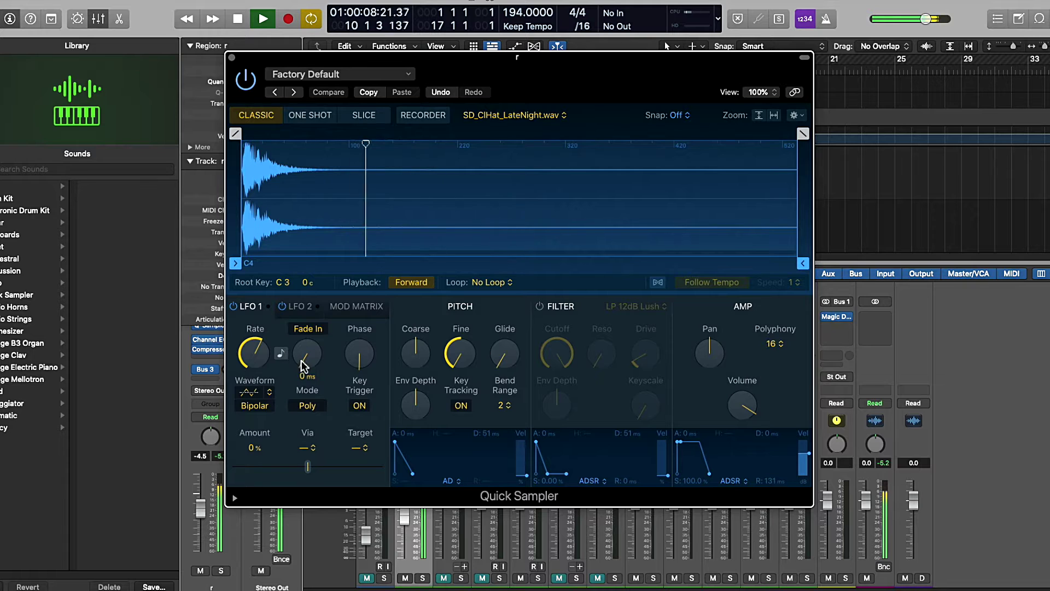
mouse_move(416, 361)
mouse_down()
mouse_move(415, 377)
mouse_move(422, 339)
mouse_move(424, 354)
mouse_up()
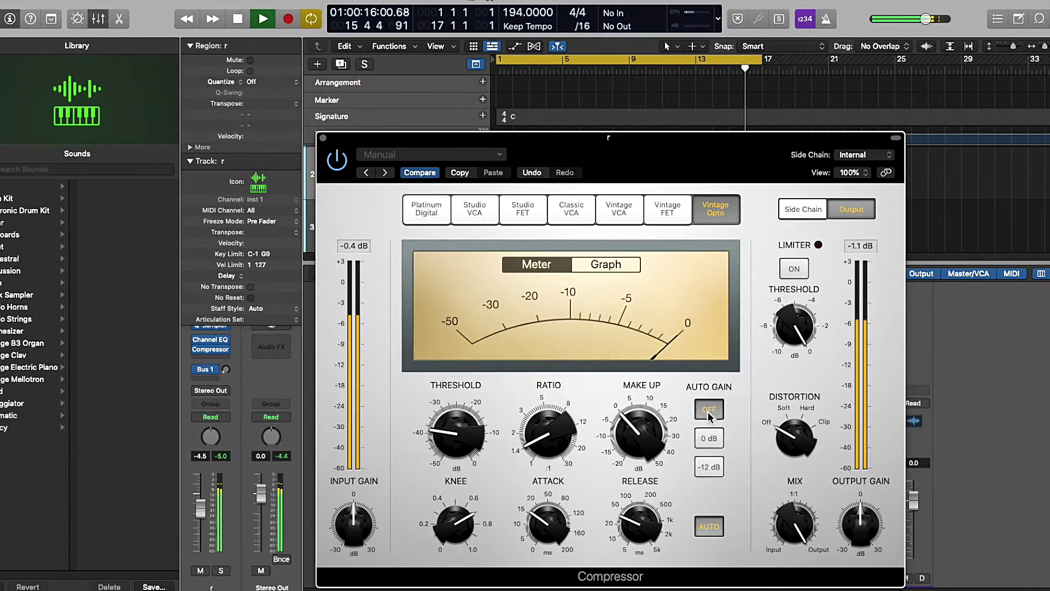
Step: Adjust the attack of the Vintage Opto Compressor on the r track
mouse_move(573, 506)
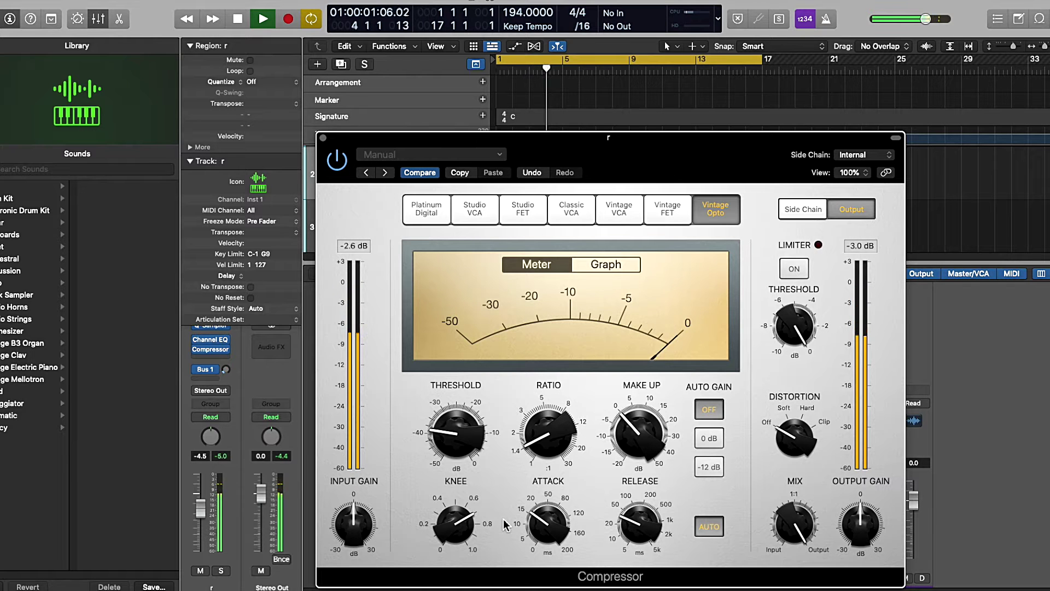
mouse_move(557, 527)
drag(566, 529, 555, 556)
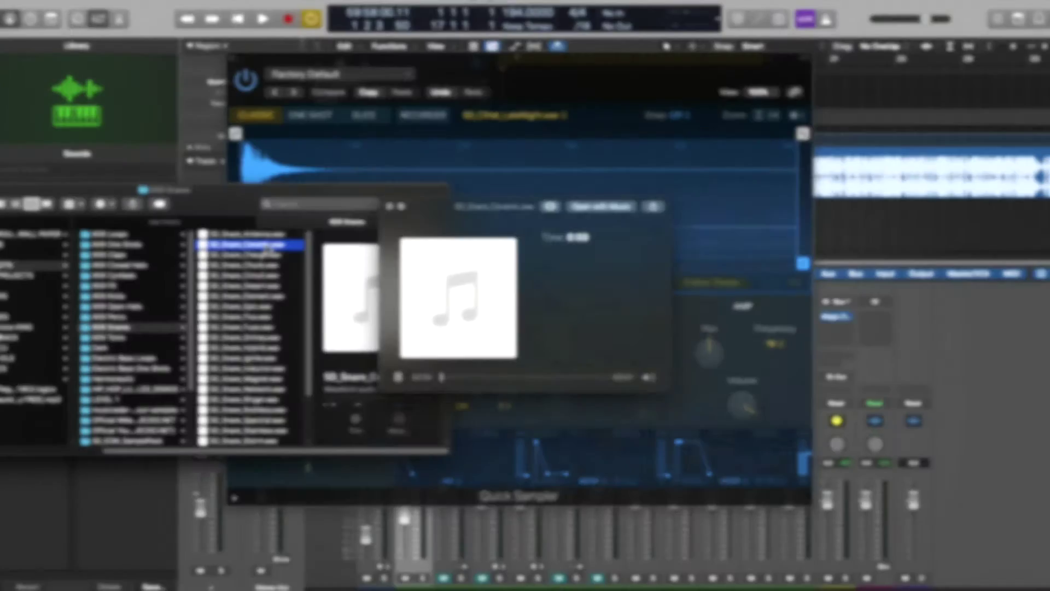
Step: Audition the snare samples in the 909 Snares folder one after another, down to SD_Snare_Storm.wav
key(Down)
key(Down)
key(Down)
key(Down)
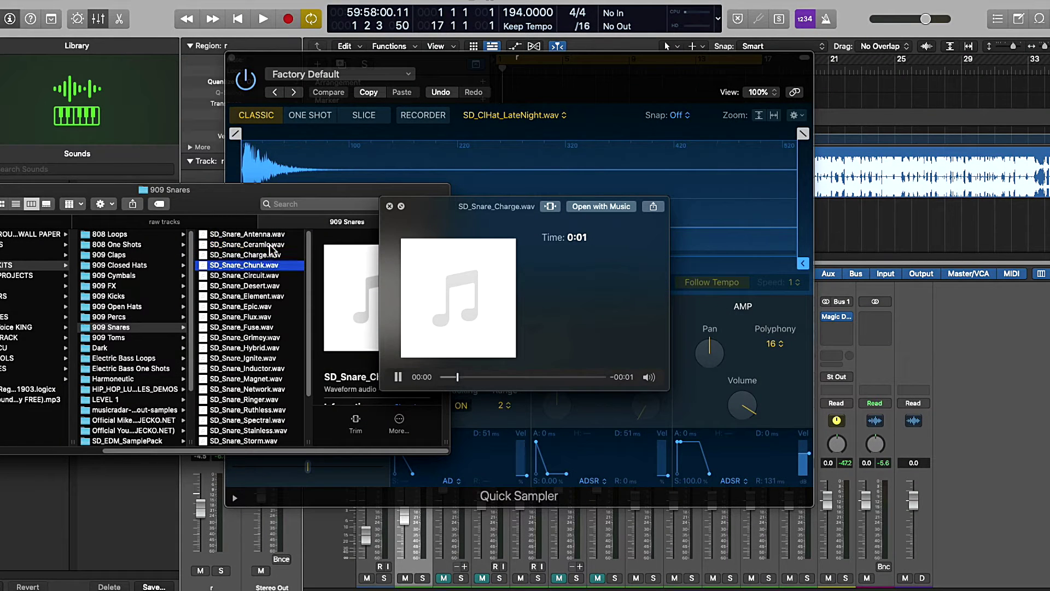
key(Down)
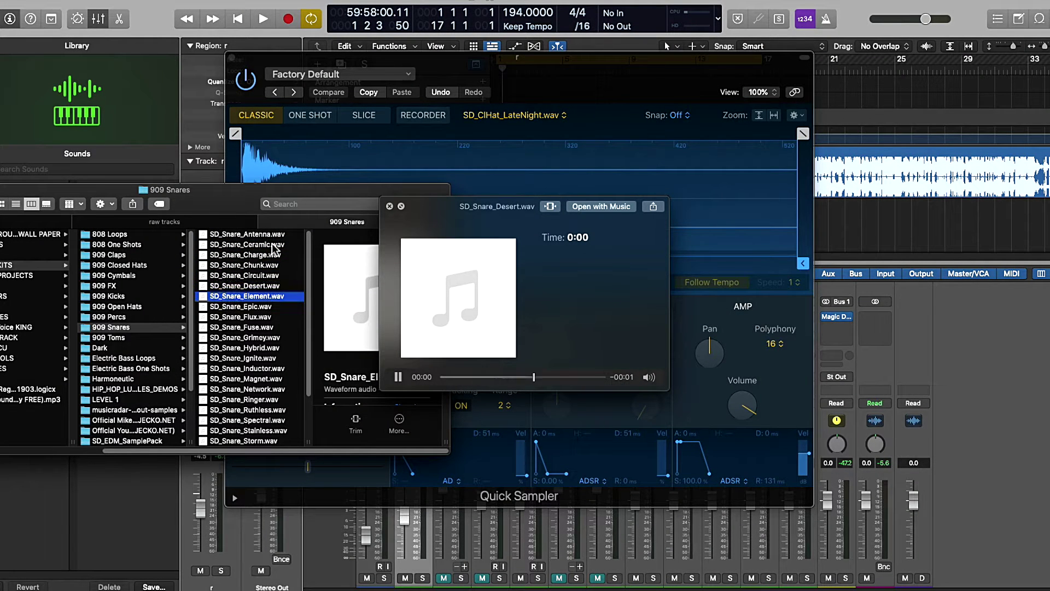
key(Down)
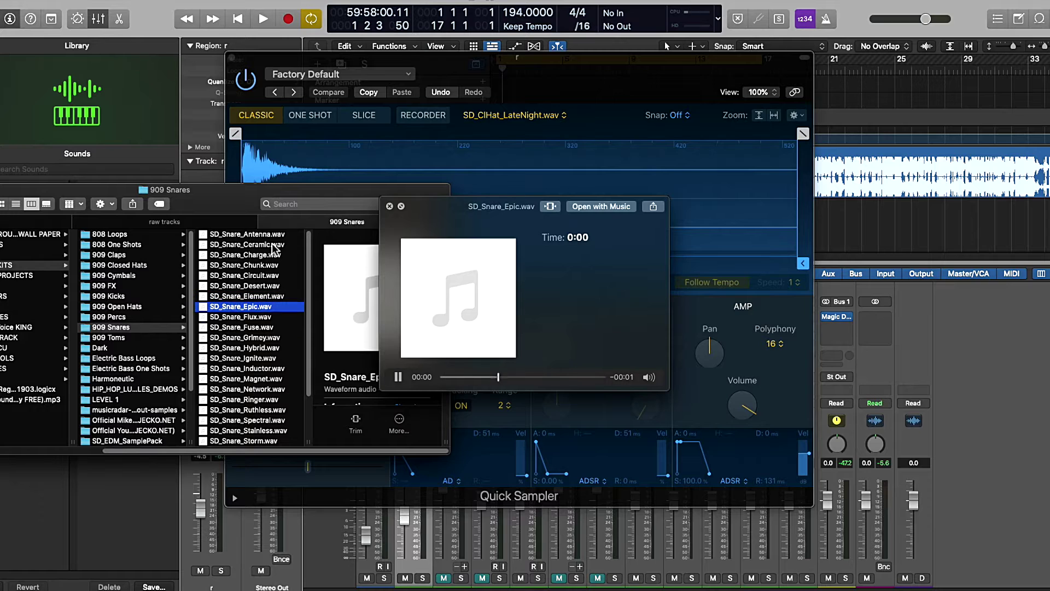
key(Down)
key(Down)
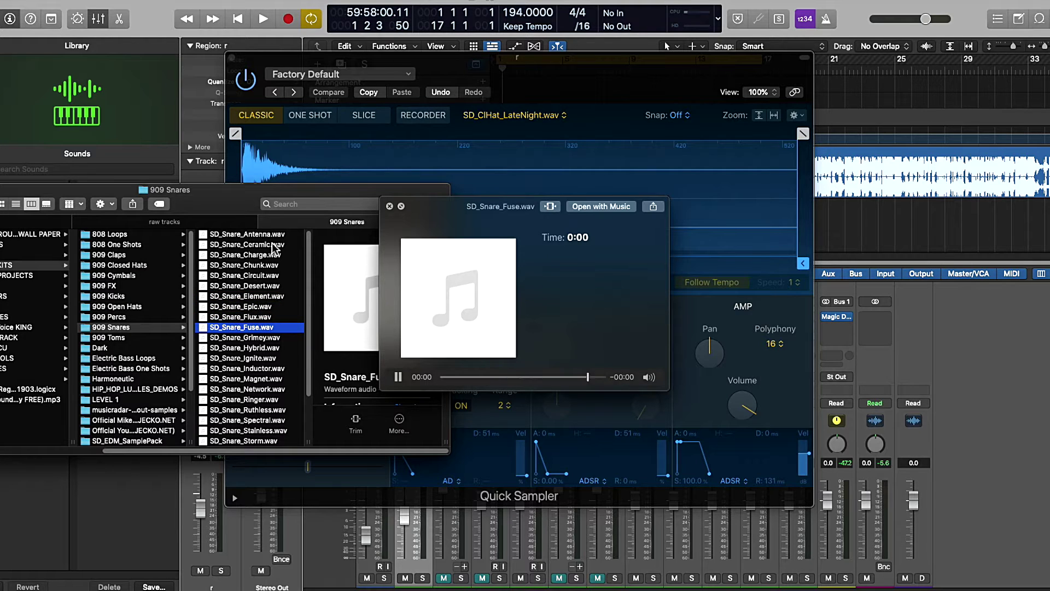
key(Down)
key(Up)
key(Down)
key(Down)
key(Down)
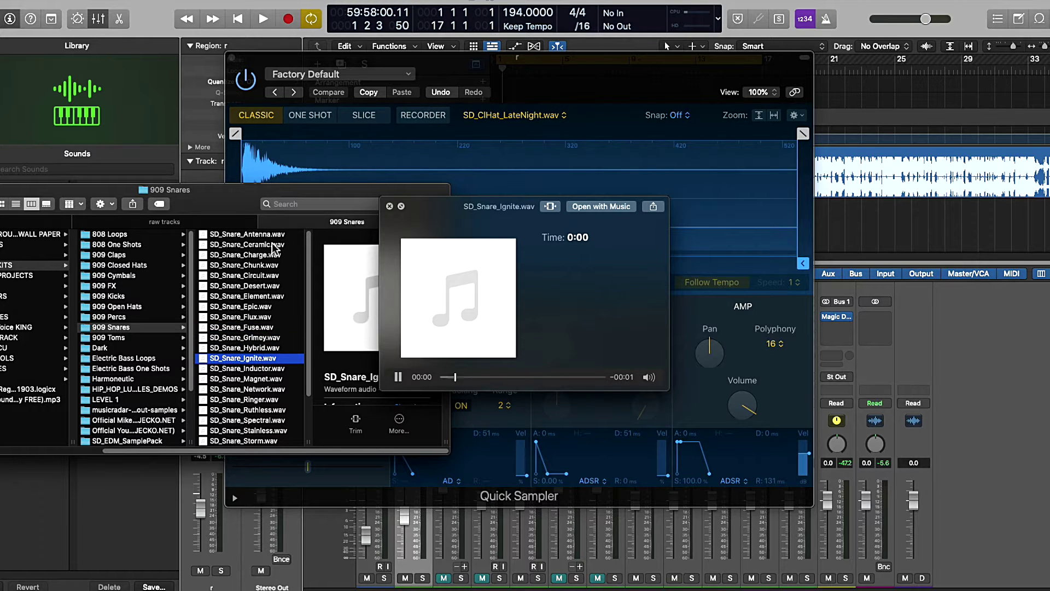
key(Down)
key(Down)
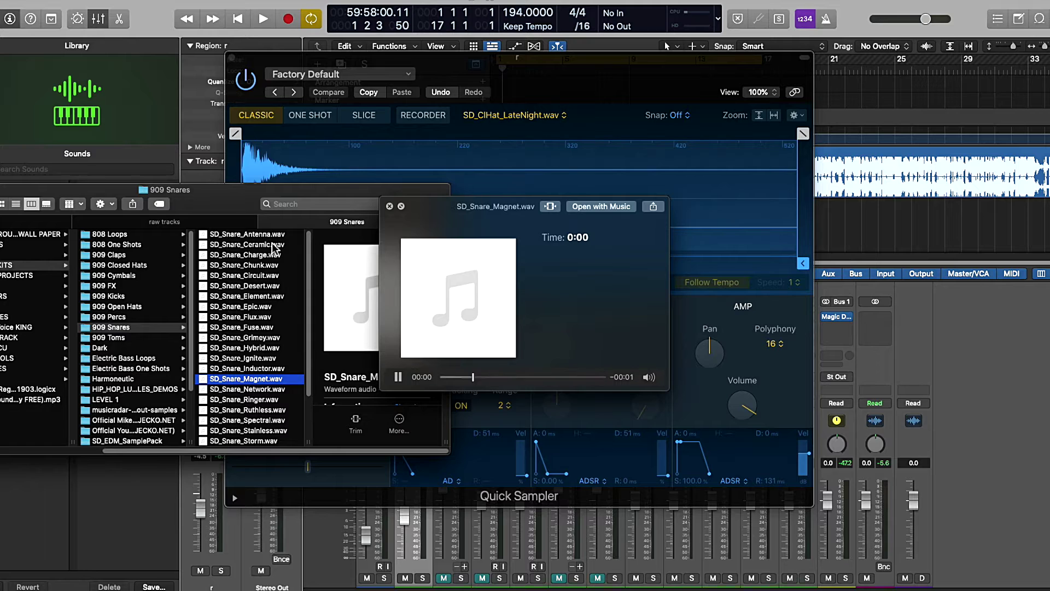
key(Down)
key(Down)
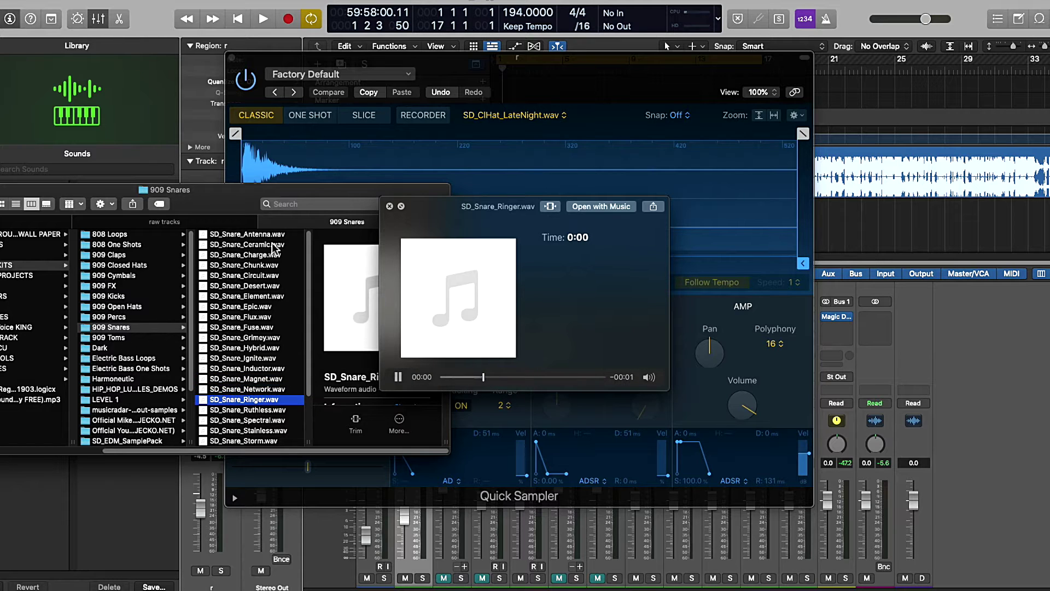
key(Down)
key(Down)
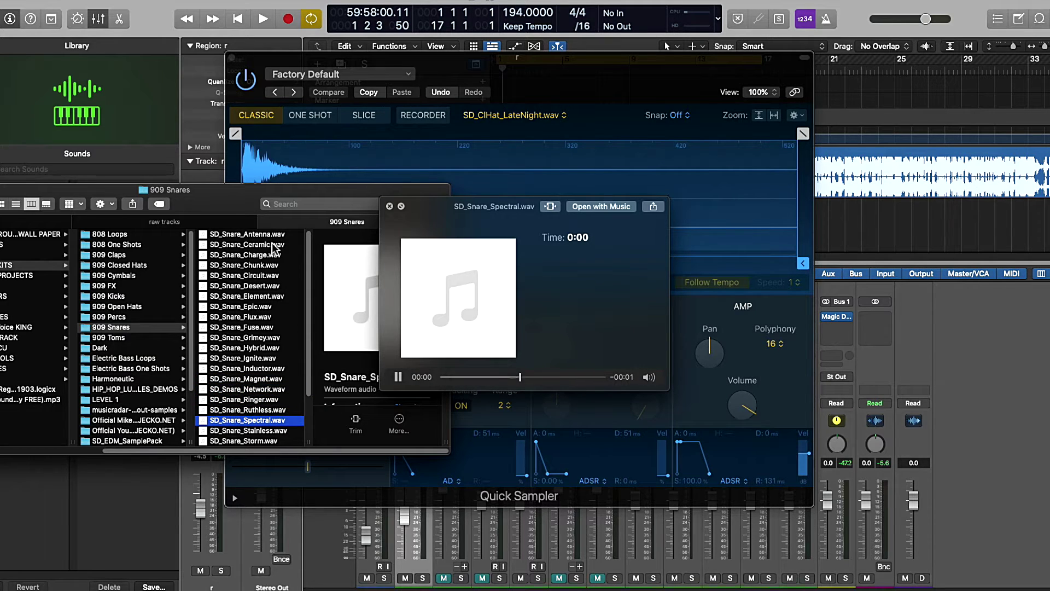
key(Down)
key(Down)
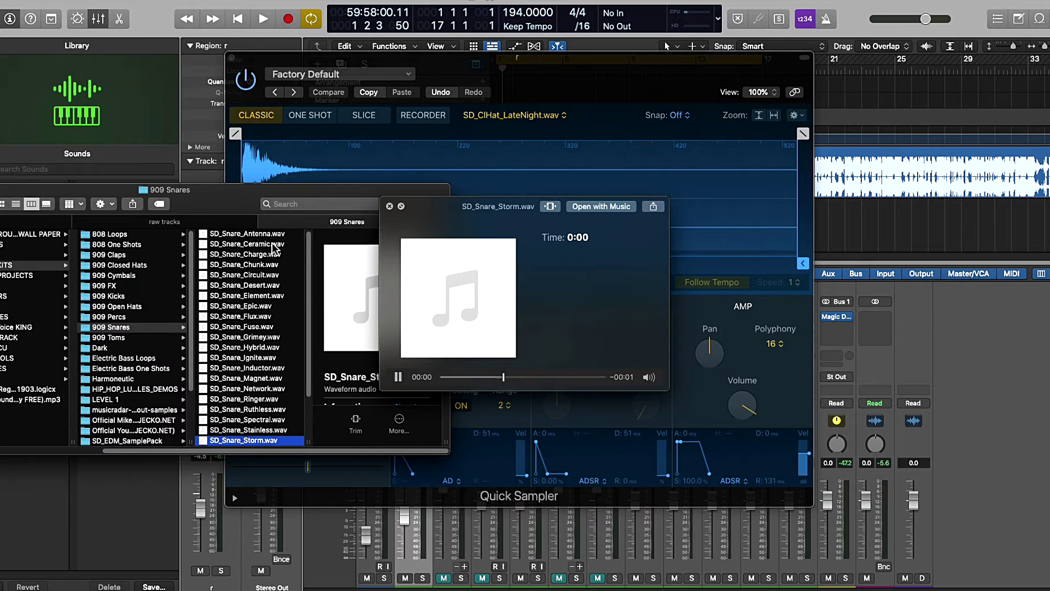
Step: Return through the snare samples to preview SD_Snare_Flux.wav again and select SD_Snare_Fuse.wav
key(Up)
key(Up)
key(Up)
key(Up)
key(Up)
key(Up)
key(Up)
key(Up)
key(Up)
key(Up)
key(Up)
key(Up)
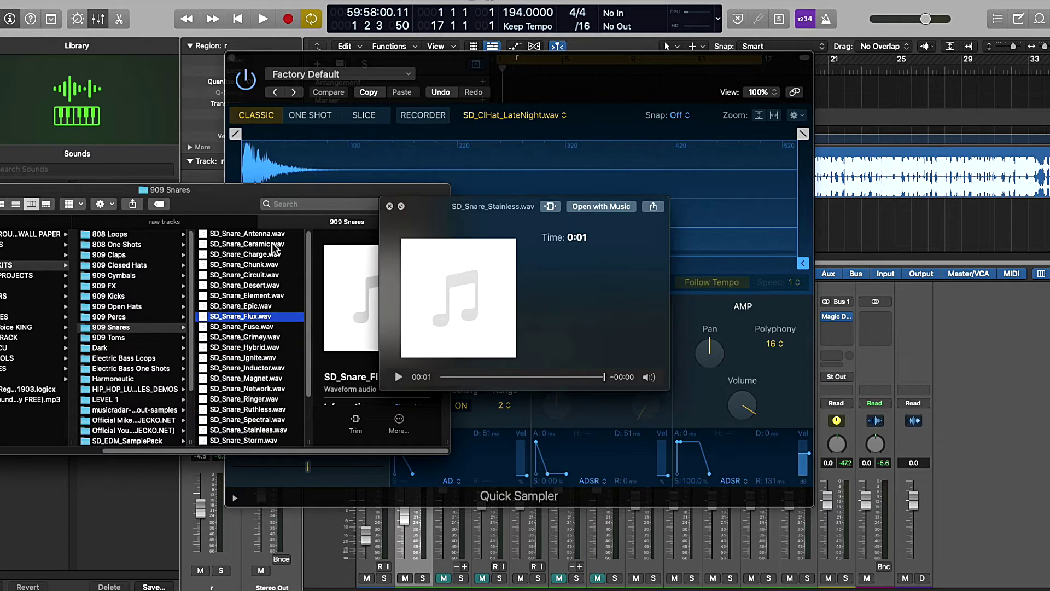
key(Up)
key(Down)
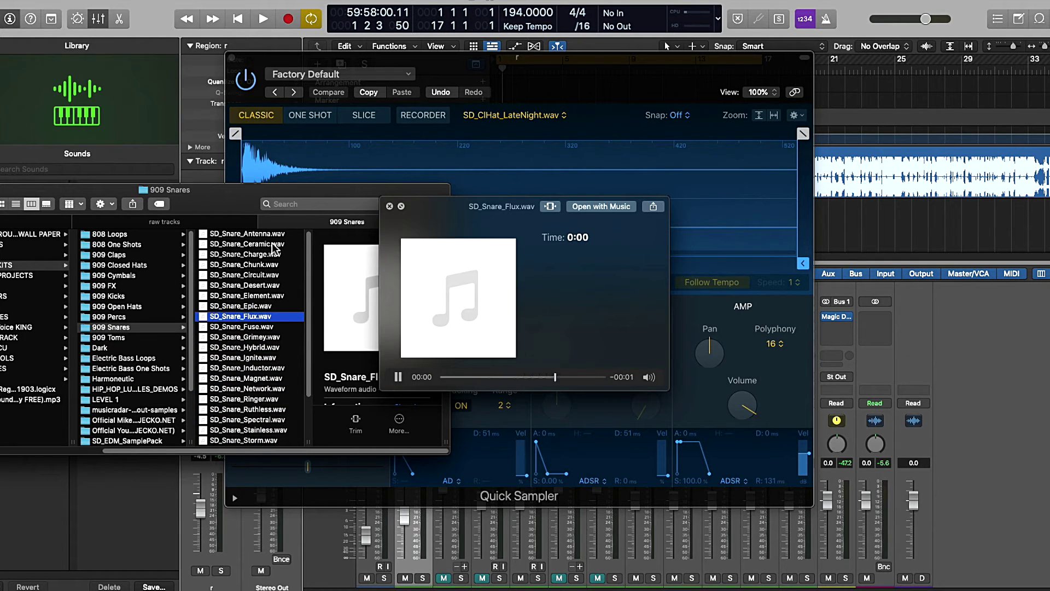
key(Down)
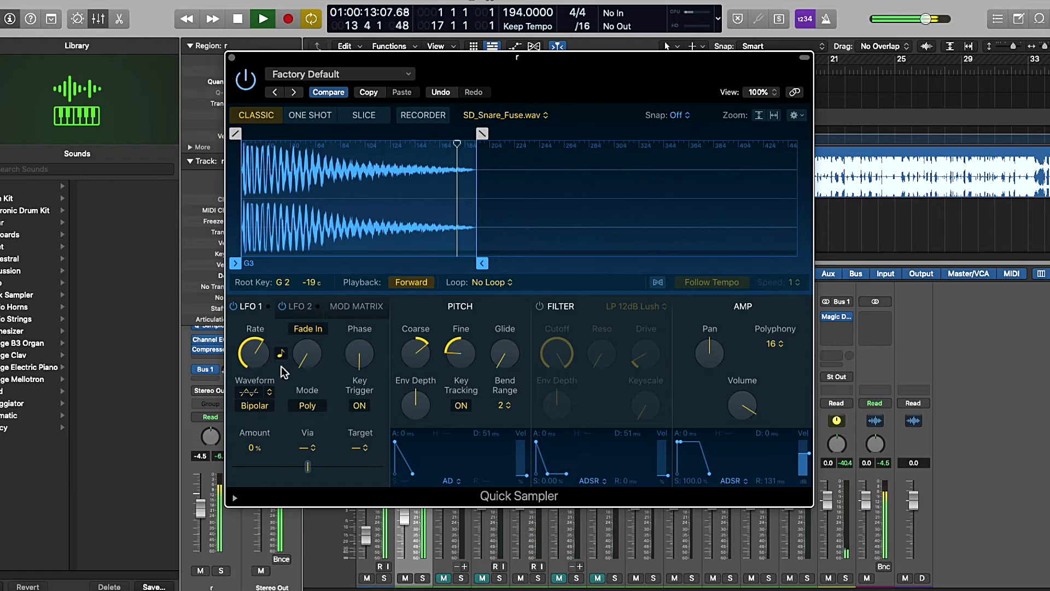
Step: Change the LFO 1 waveform to a unipolar shape and adjust the fine pitch to about -27 cents in Quick Sampler
click(270, 394)
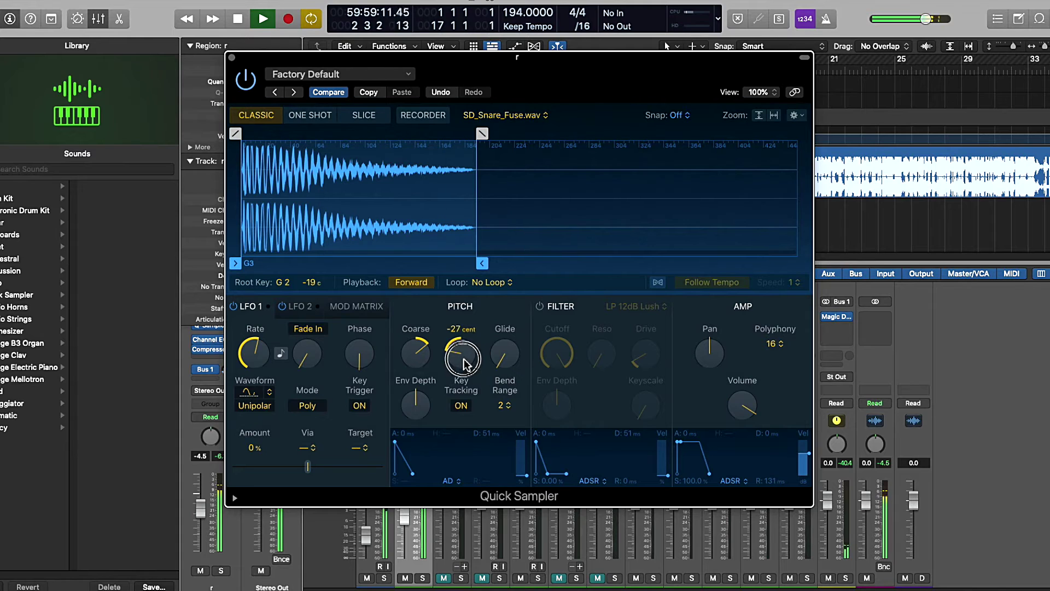
drag(464, 365, 468, 363)
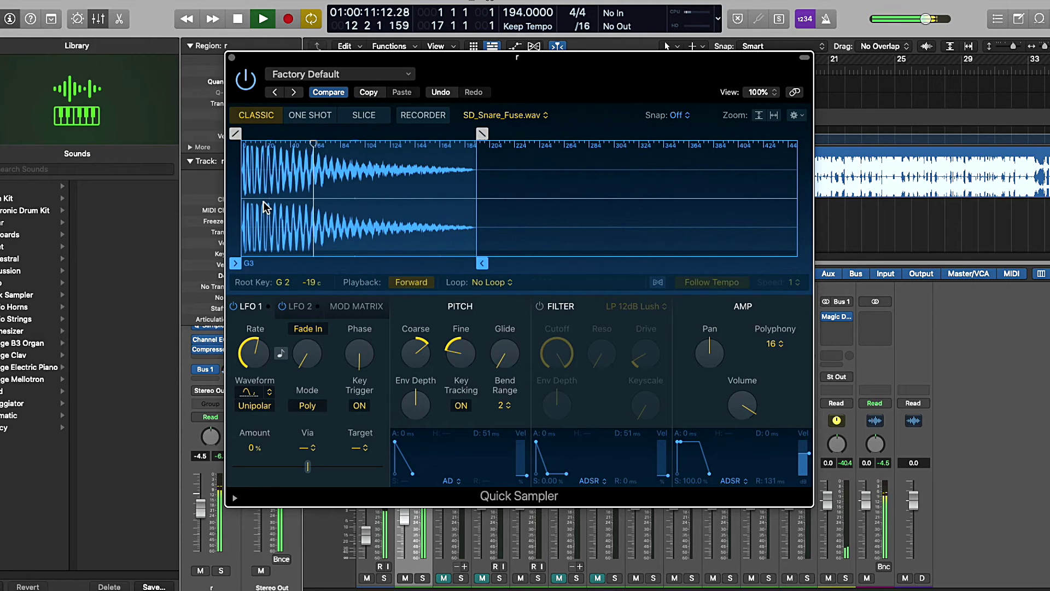
click(255, 391)
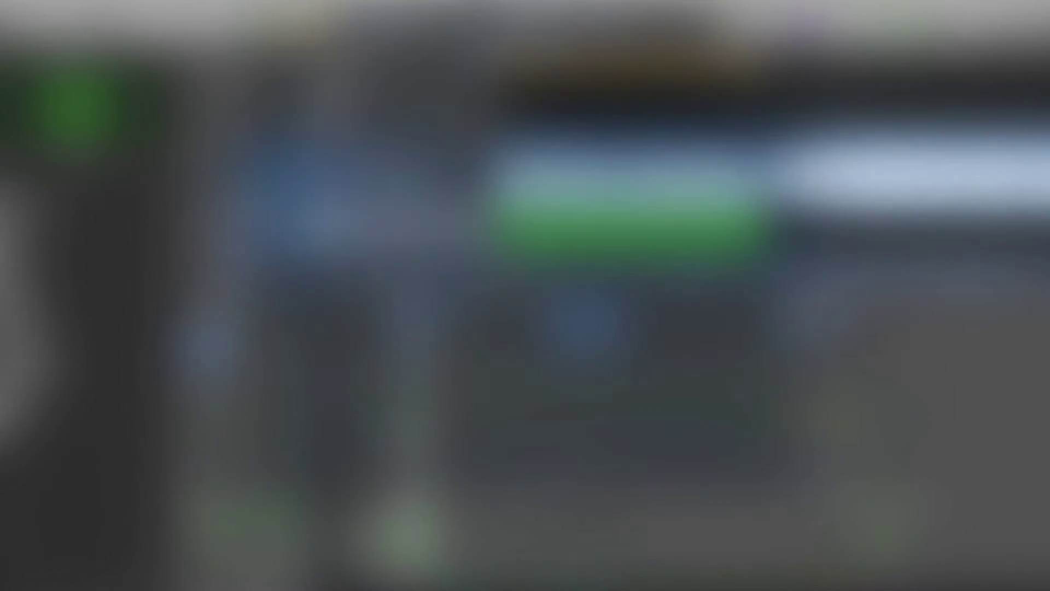
Step: Cut the r track's lows with the Channel EQ low shelf by about 22 dB around 170 Hz, and compare against bypass
click(414, 322)
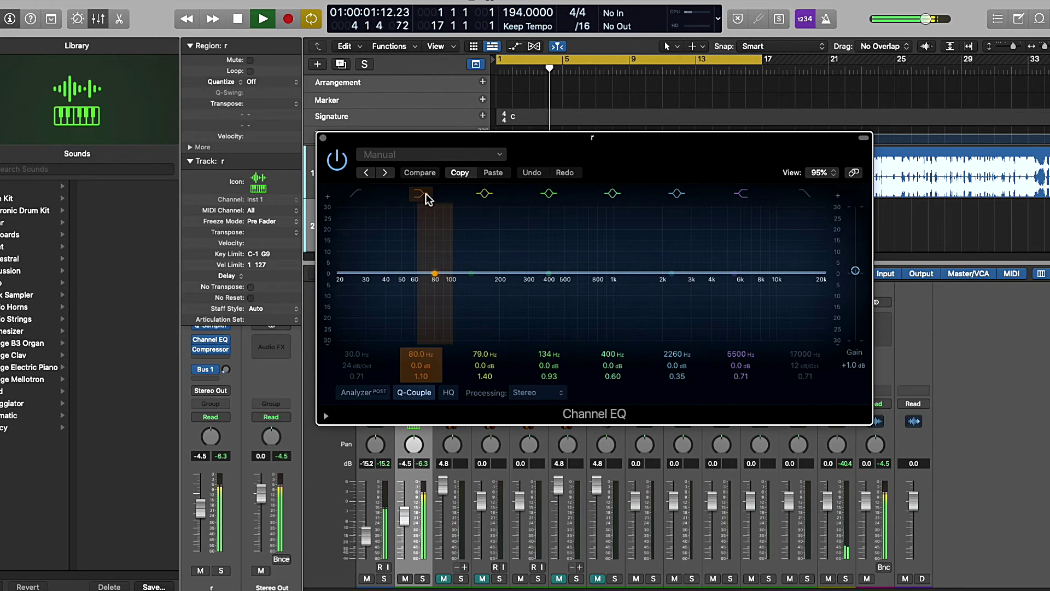
mouse_move(431, 276)
mouse_down()
mouse_move(442, 315)
mouse_move(439, 287)
mouse_up()
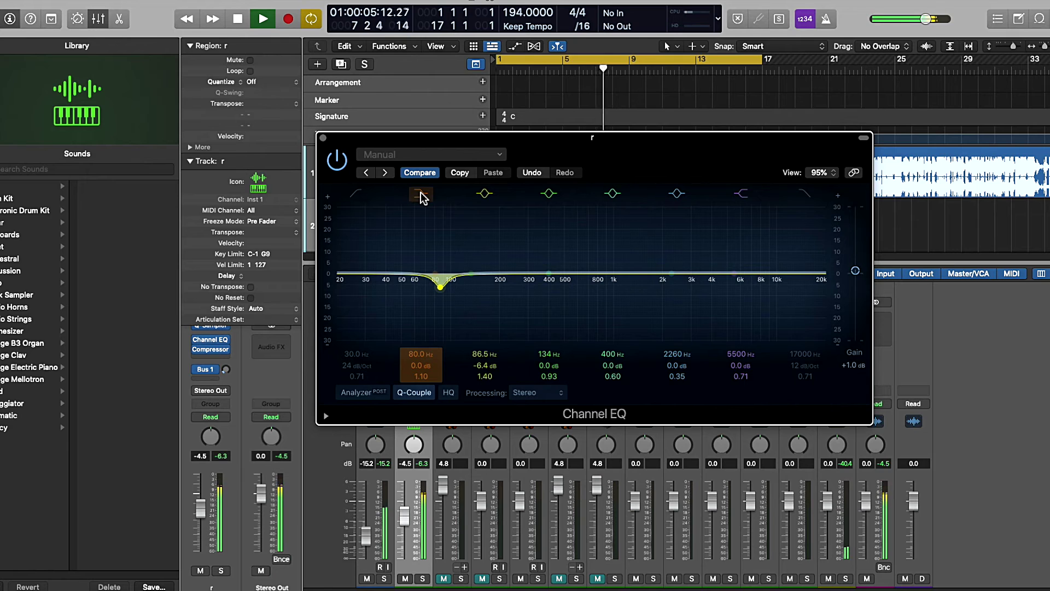
click(482, 195)
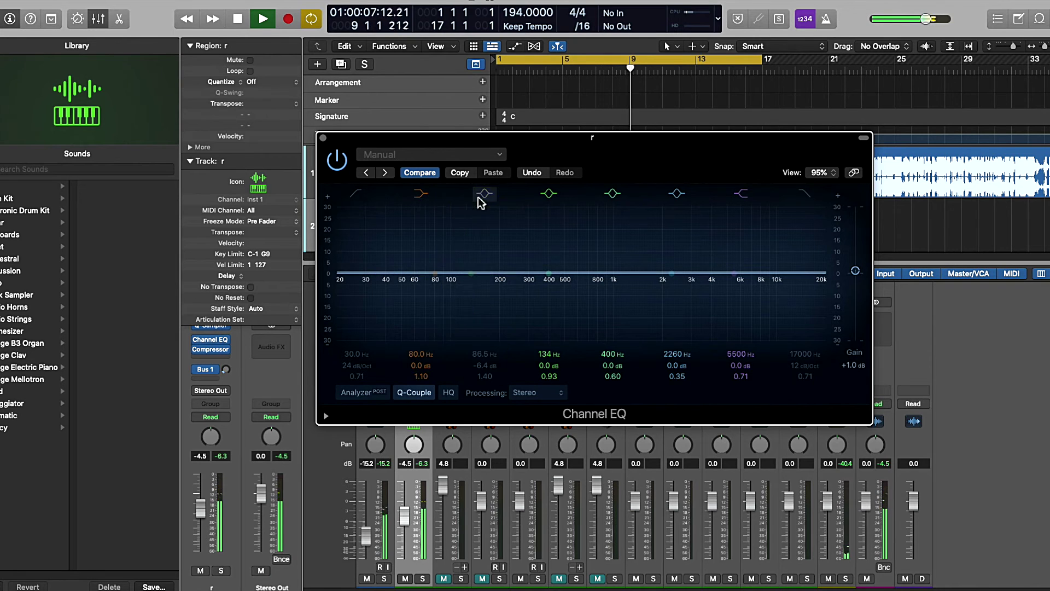
drag(438, 277, 491, 339)
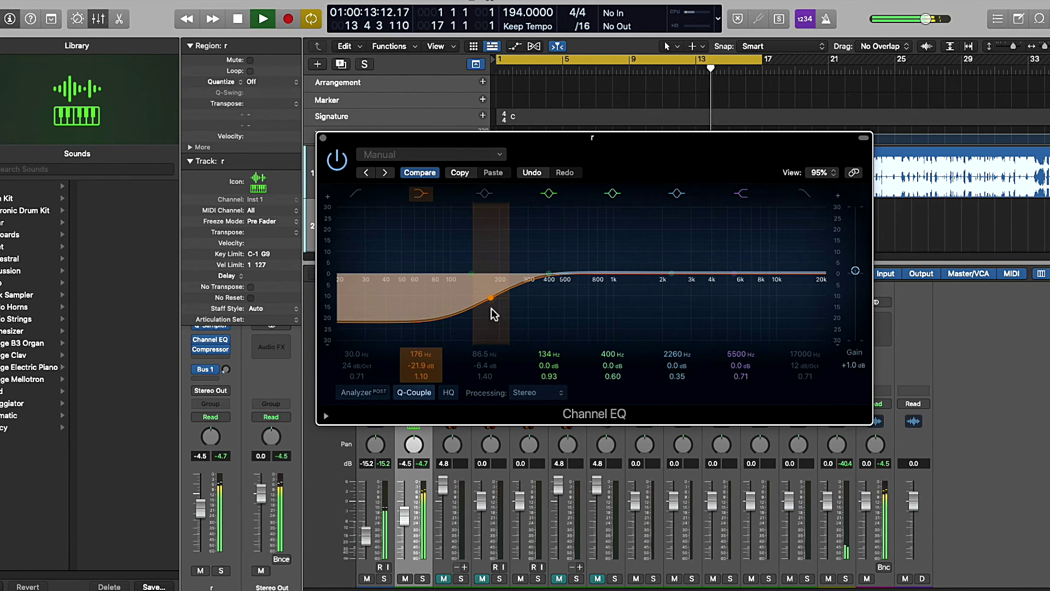
click(336, 159)
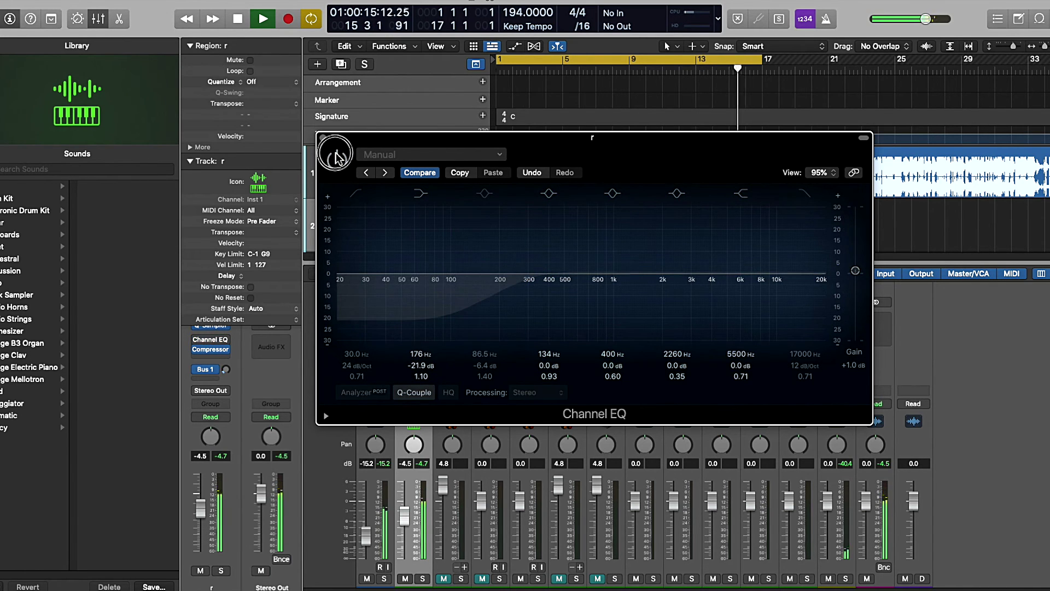
click(336, 158)
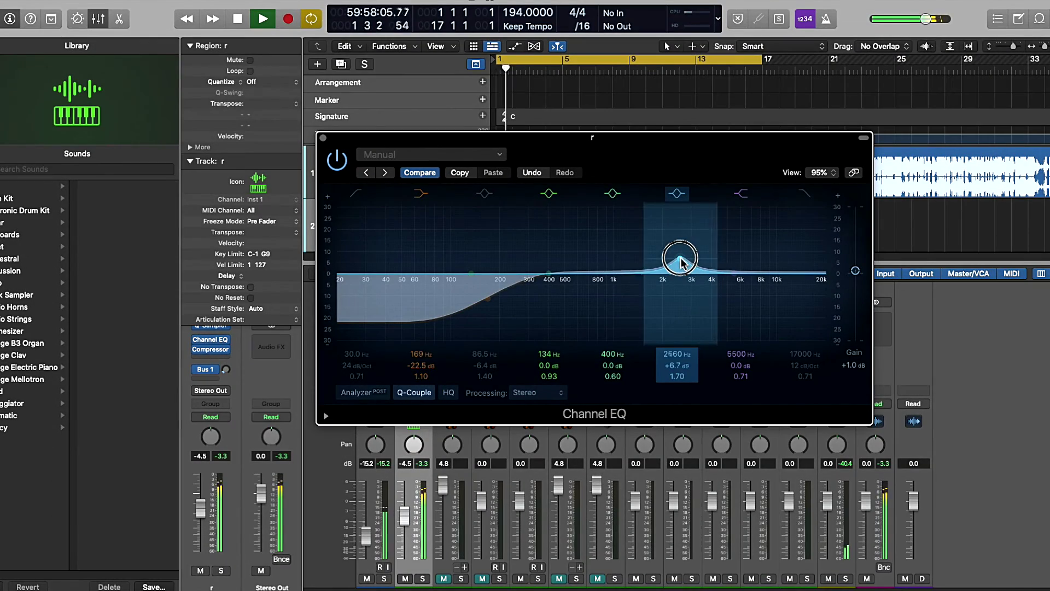
Step: Boost the r track's upper mids by 4.0 dB at 3180 Hz, and compare with the EQ and that band switched off
drag(681, 271, 696, 269)
click(337, 161)
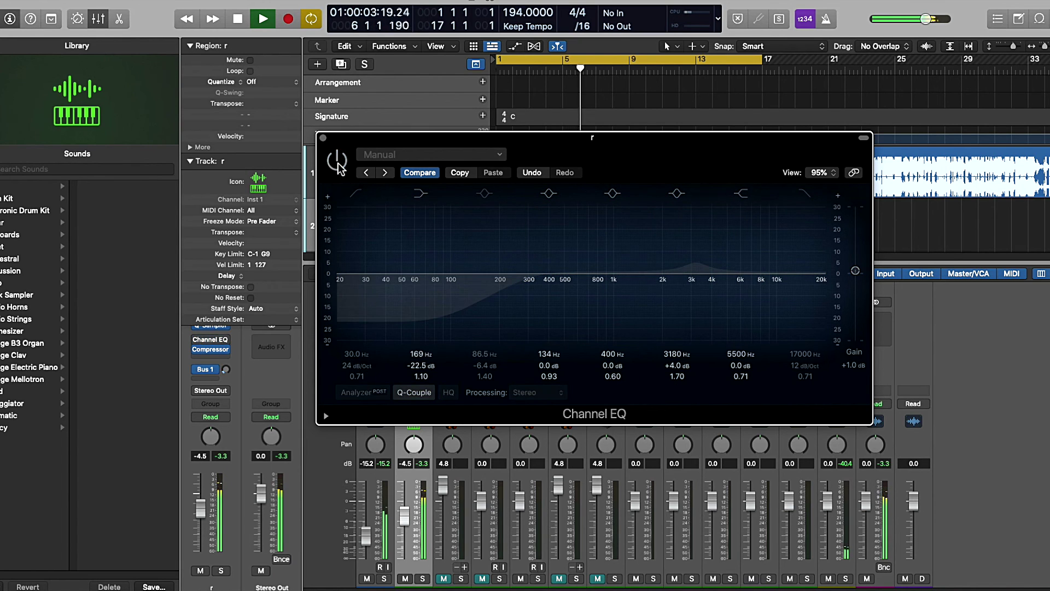
click(337, 161)
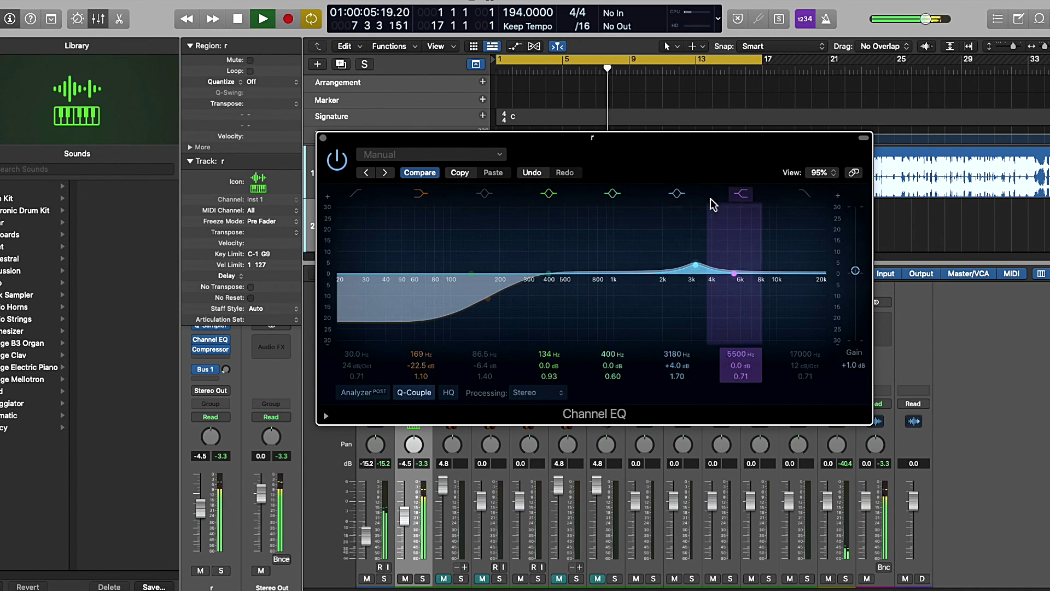
click(677, 195)
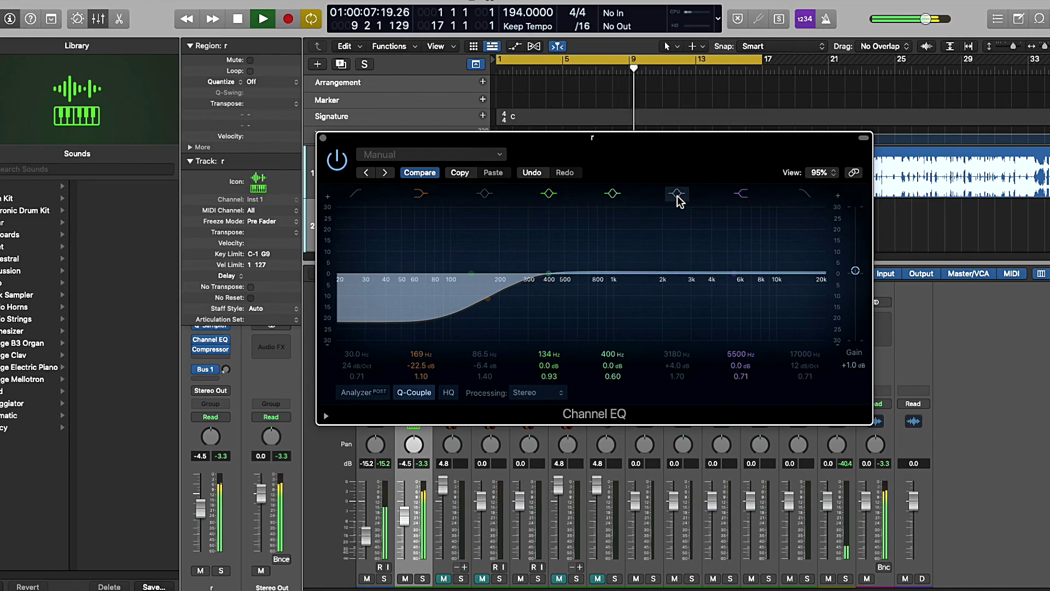
click(677, 194)
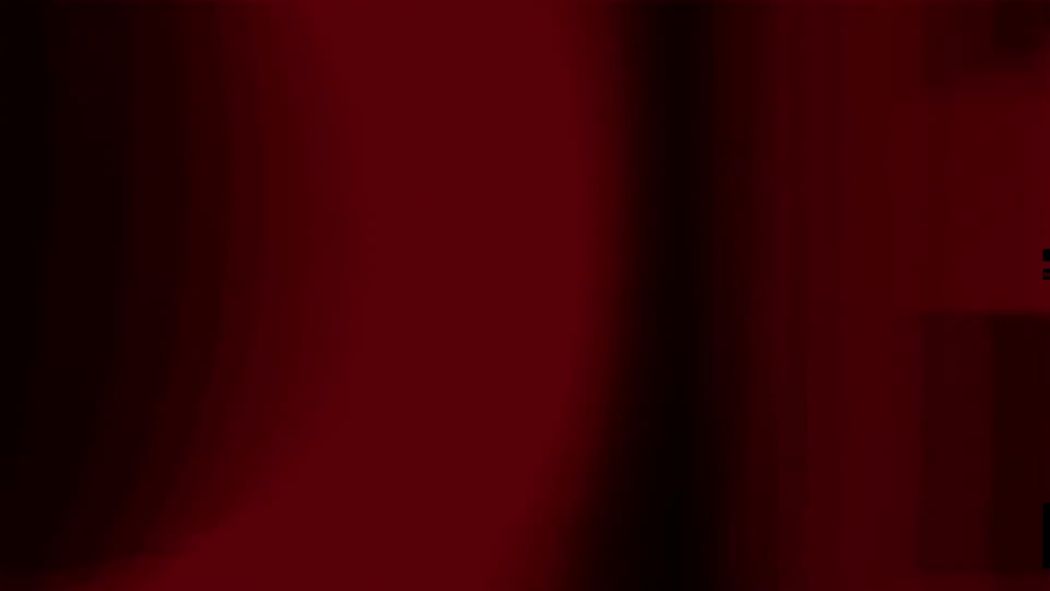